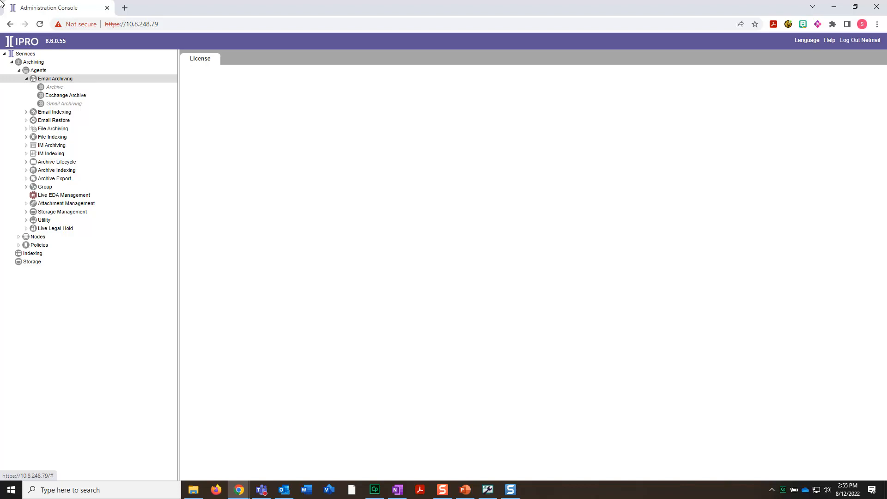
# - Create an email archiving job with Exchange as the source type and the name "Legal Hold Archive Job"
pyautogui.click(201, 466)
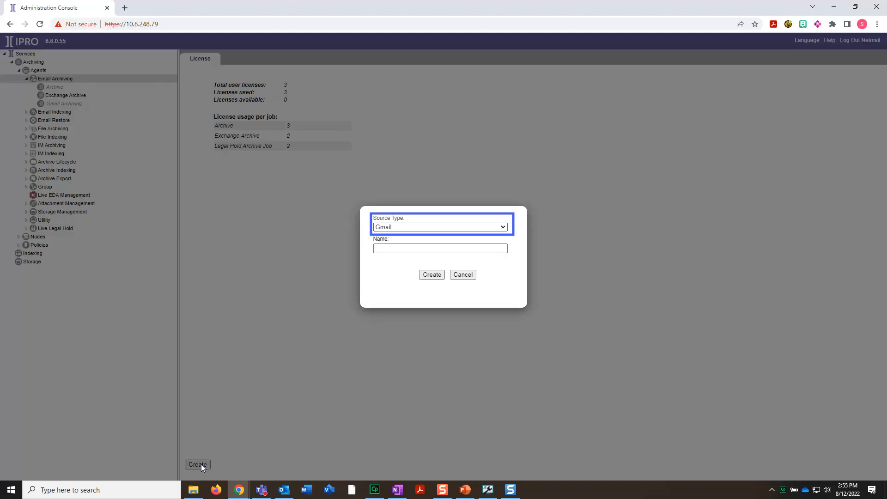
pyautogui.click(386, 228)
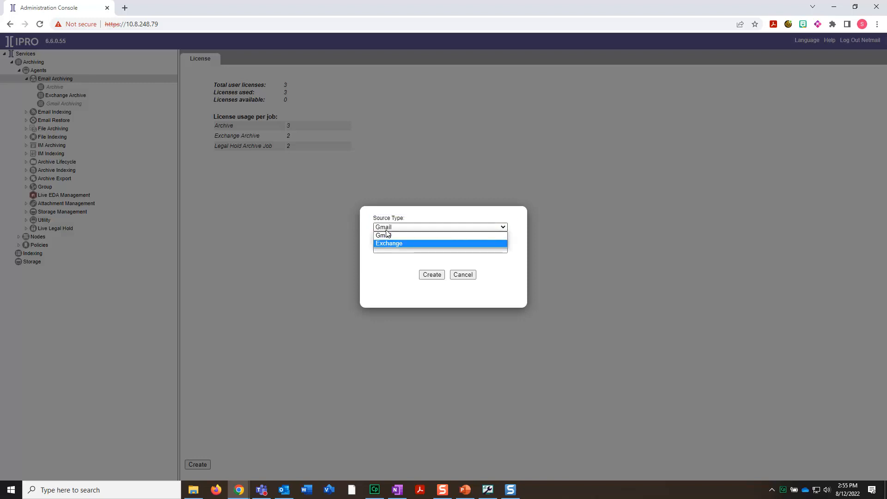
pyautogui.click(387, 243)
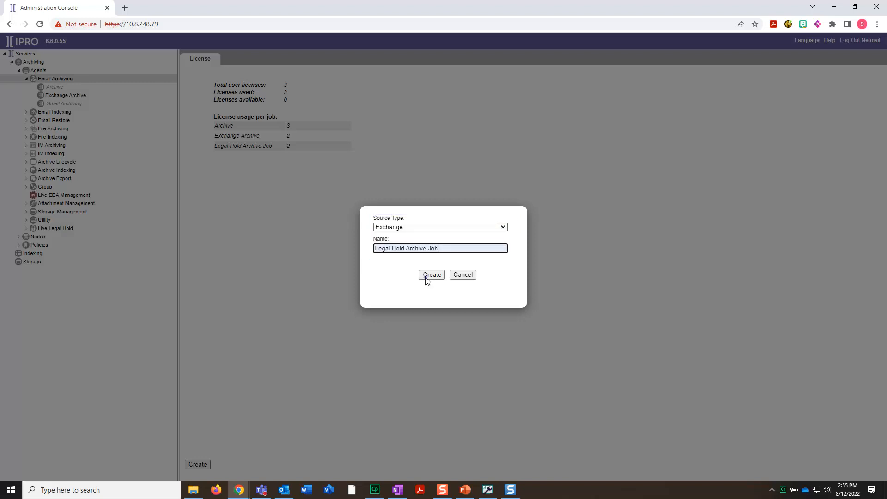
pyautogui.click(431, 275)
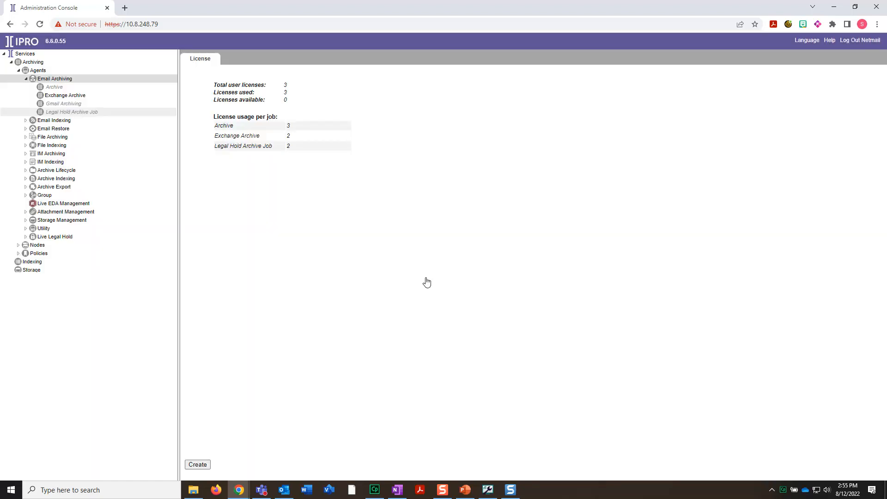
# - Set the output destination location in the new Legal Hold Archive Job's criteria to Archive
pyautogui.click(178, 113)
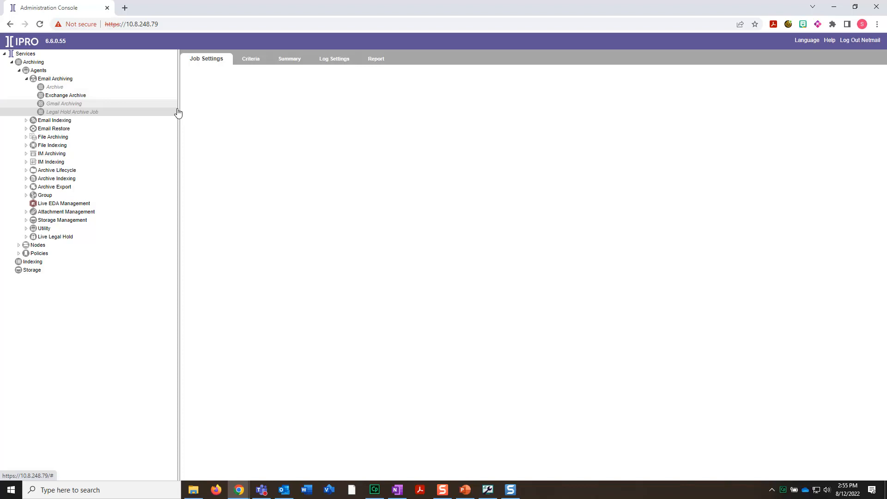
pyautogui.click(248, 60)
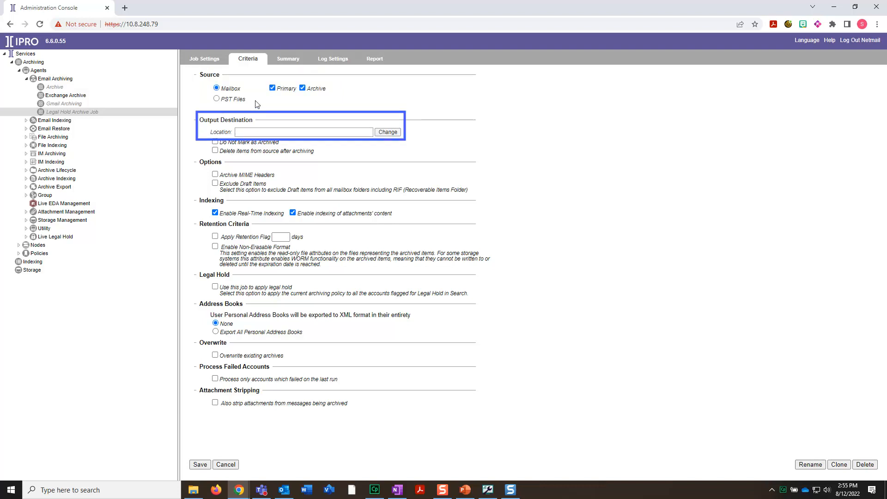
pyautogui.click(394, 134)
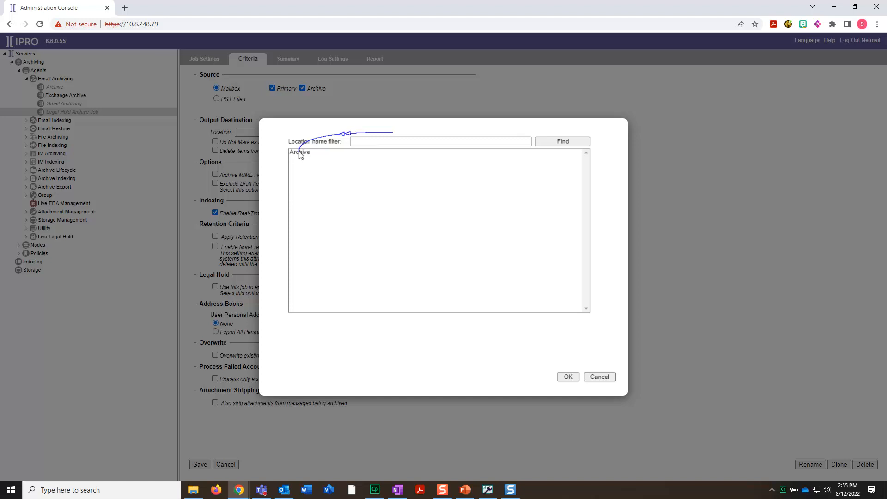
pyautogui.click(301, 153)
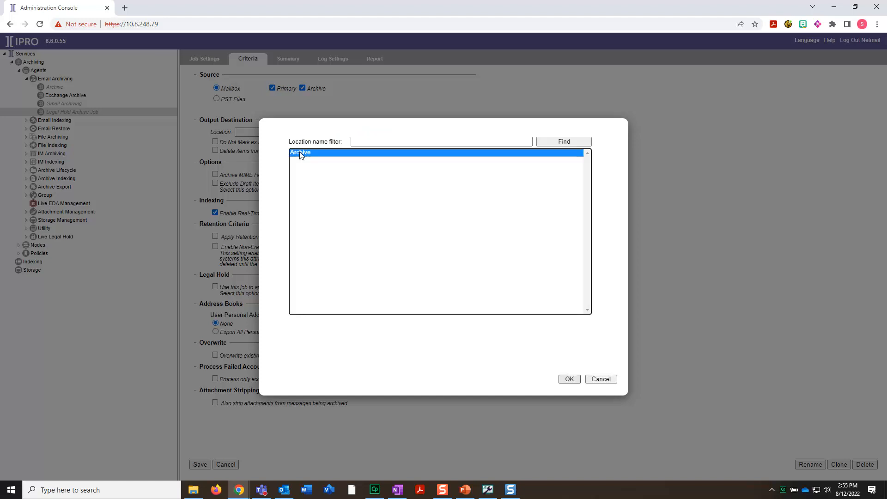
pyautogui.click(570, 379)
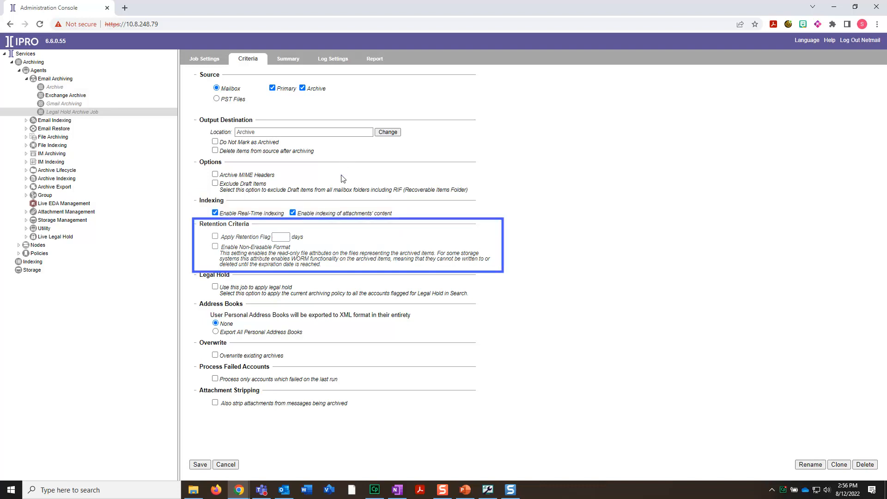
# - Apply a retention flag of 2557 days in the retention criteria and enable the non-erasable format
pyautogui.click(215, 236)
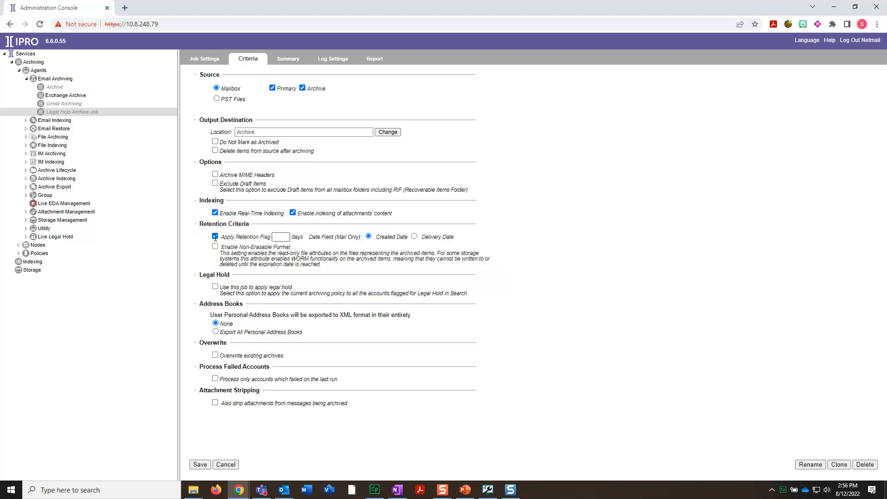
pyautogui.click(280, 237)
pyautogui.write('2557')
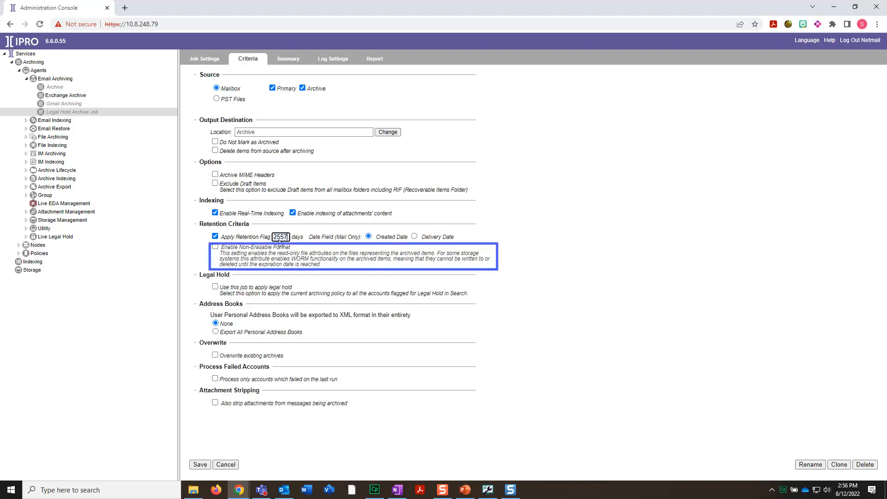
pyautogui.click(215, 247)
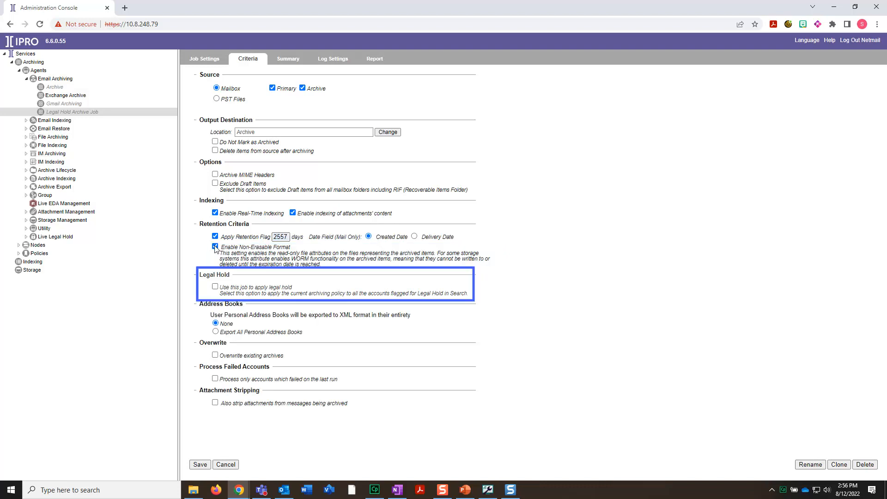
# - Enable using this job to apply legal hold and overwriting existing archives, and save the criteria
pyautogui.click(215, 288)
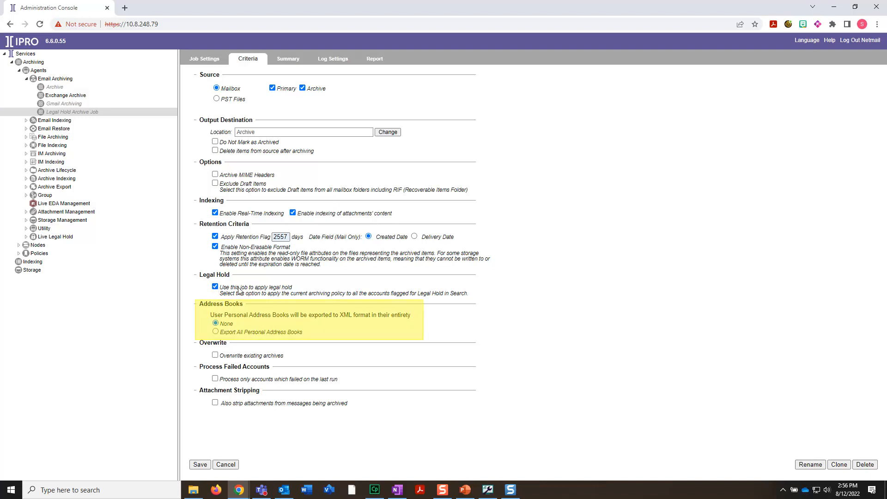
pyautogui.click(215, 356)
pyautogui.click(200, 465)
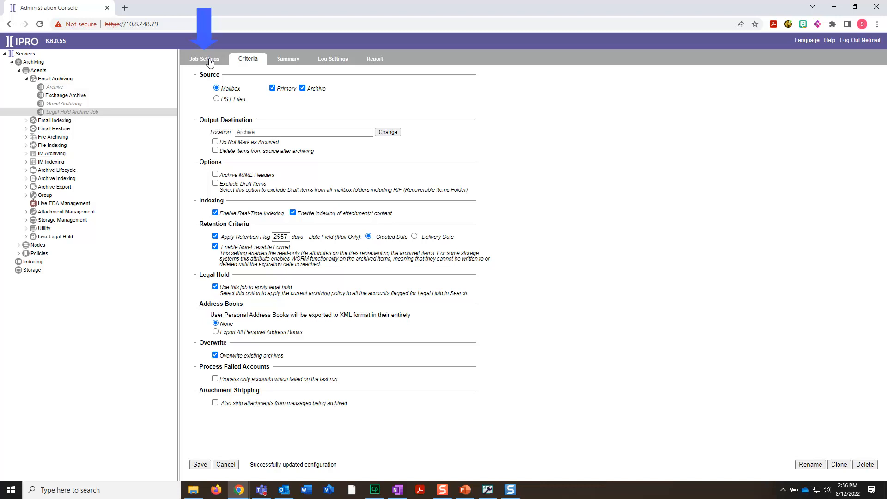
# - In the job settings, enter the description "Legal Hold Archive Job" and choose New Sample Archive Policy as the policy
pyautogui.click(210, 62)
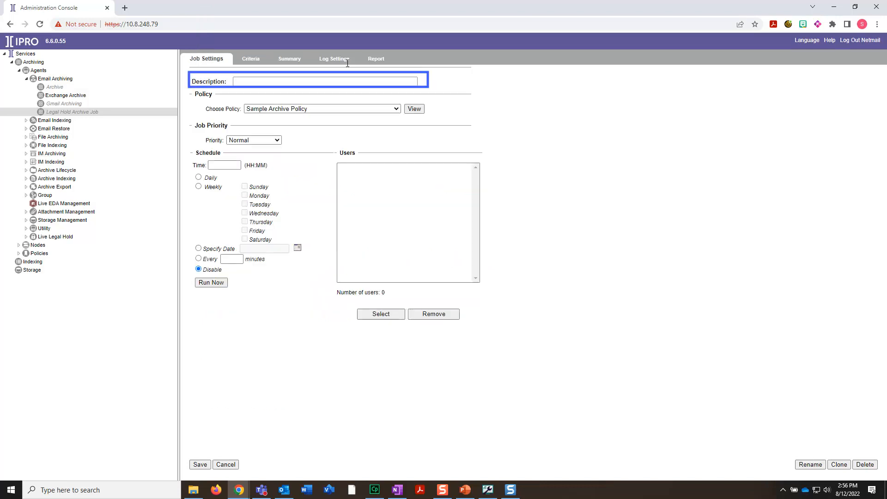
pyautogui.click(402, 81)
pyautogui.write('Legal Hold Archive Job')
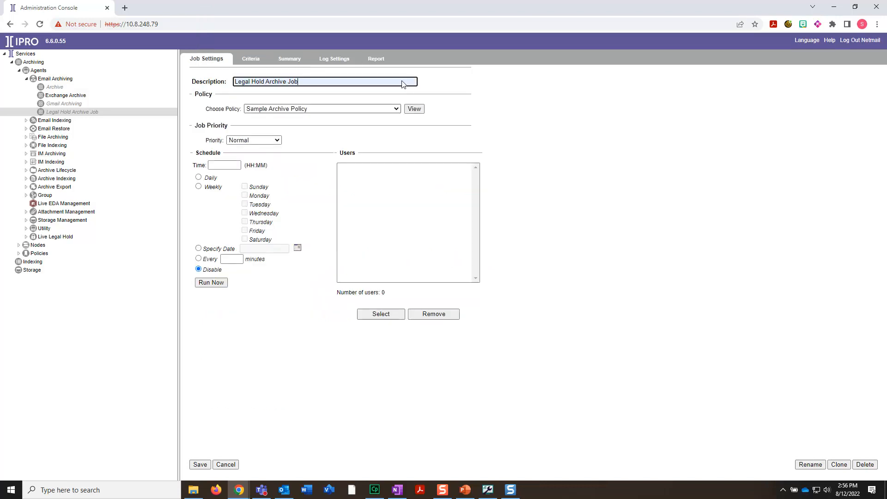
pyautogui.click(395, 109)
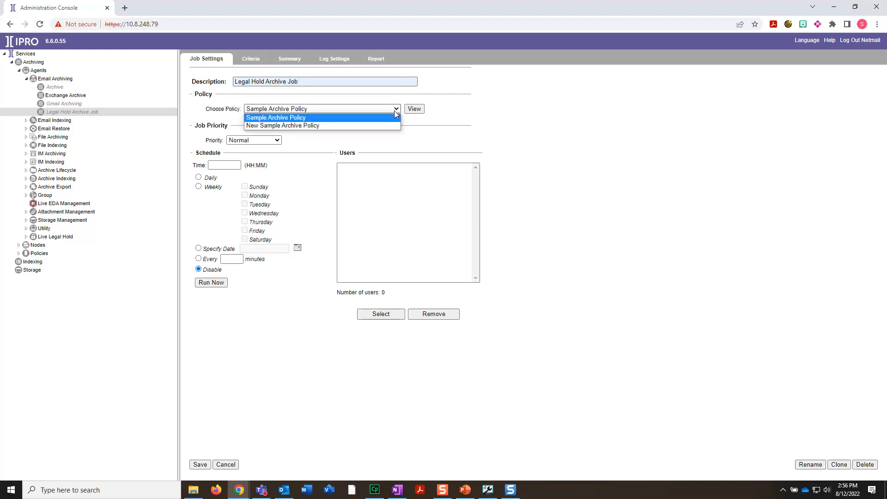
pyautogui.click(329, 126)
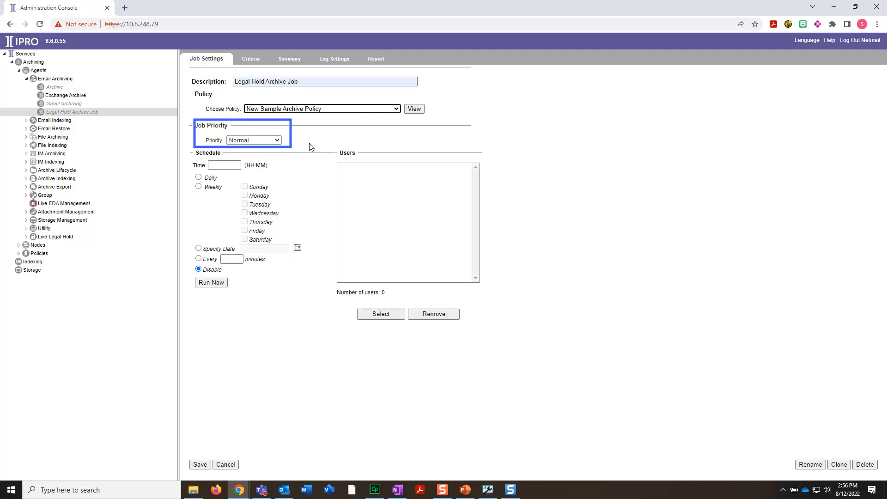
# - Schedule the job to run weekly on Sunday at 06:00
pyautogui.click(228, 164)
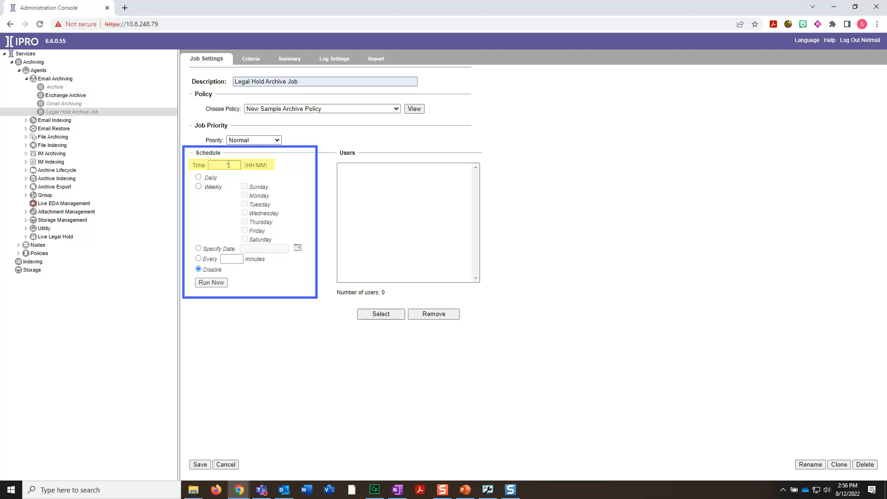
pyautogui.click(228, 165)
pyautogui.write('06:00')
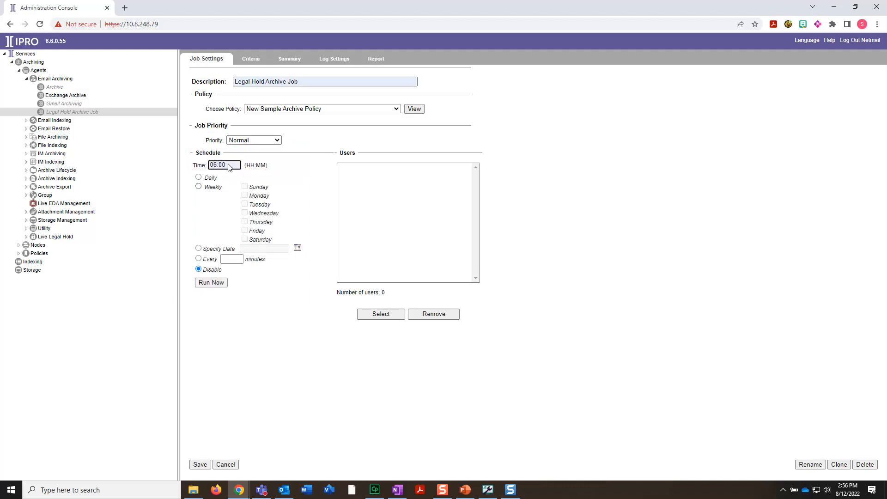
pyautogui.click(199, 187)
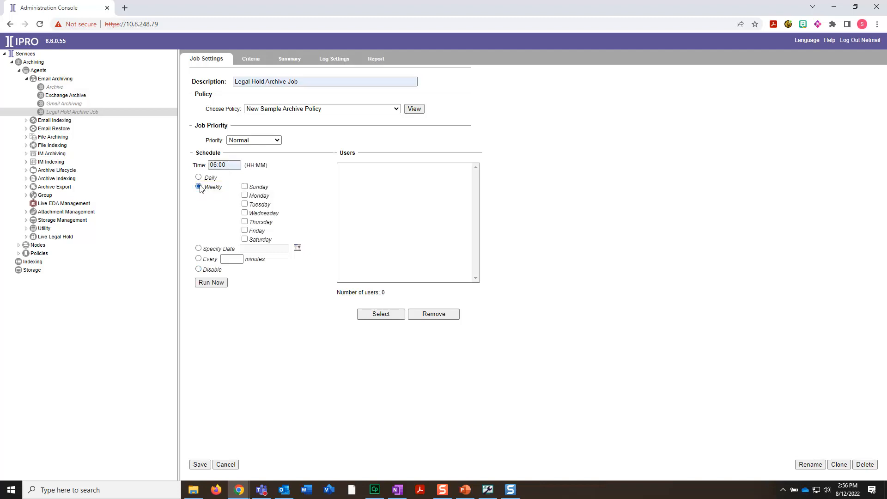
pyautogui.click(245, 186)
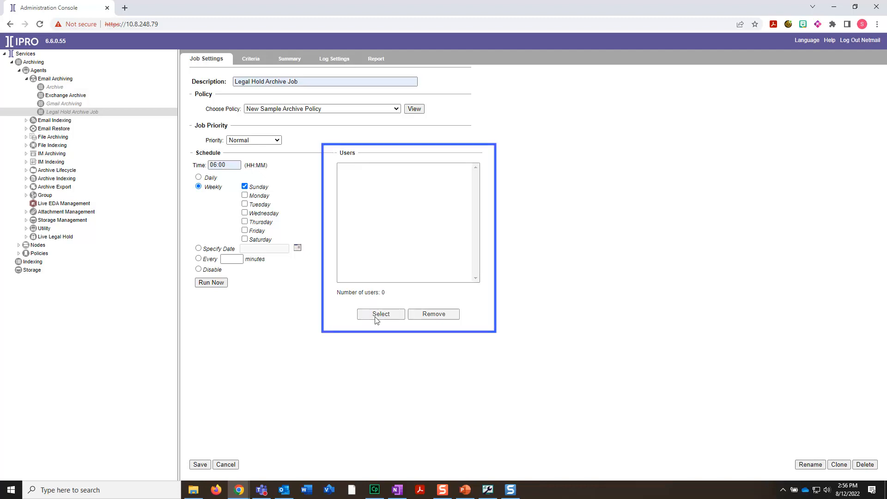
# - List all available users, add two globexind.com user accounts to the job, and save the job settings
pyautogui.click(376, 316)
pyautogui.click(378, 315)
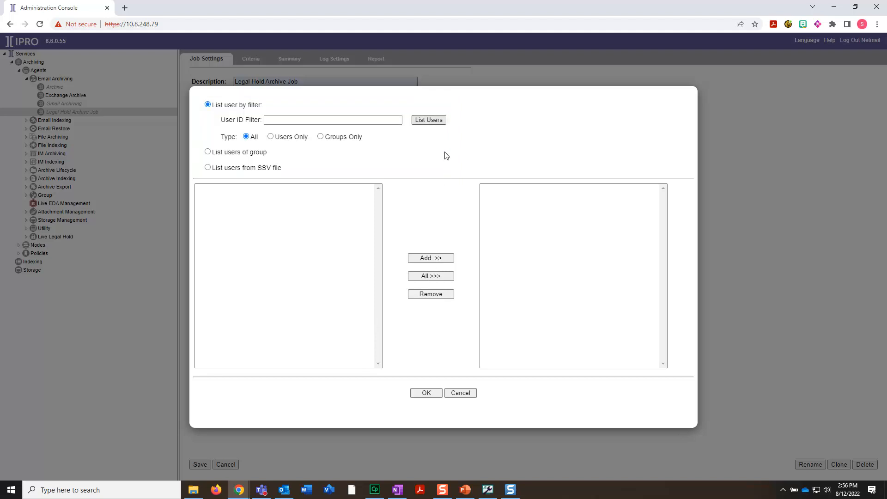
pyautogui.click(429, 121)
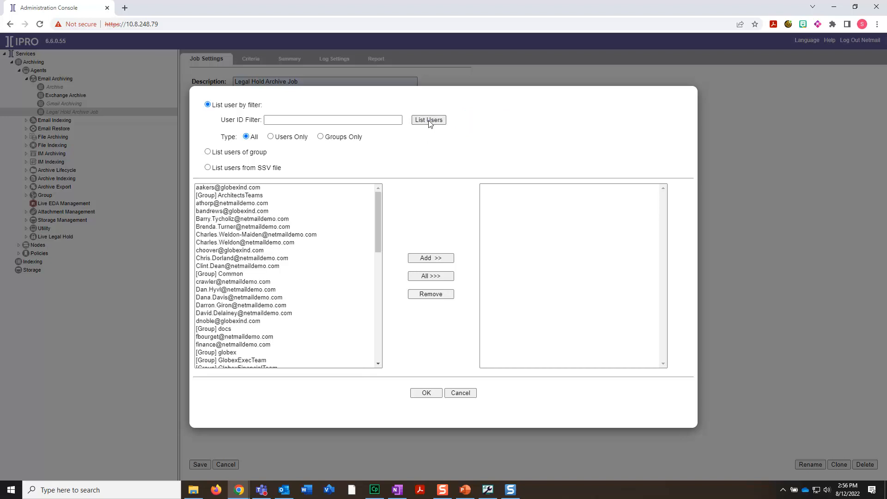
pyautogui.click(253, 188)
pyautogui.keyDown('ctrl'); pyautogui.click(245, 252); pyautogui.keyUp('ctrl')
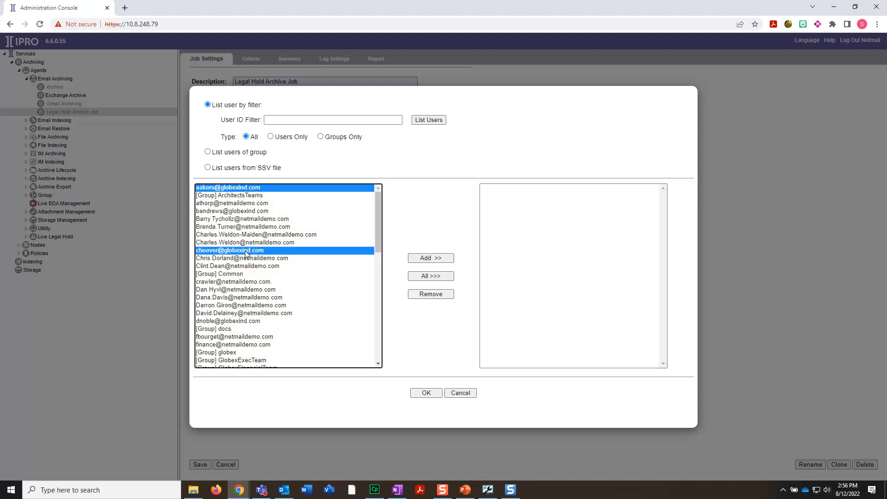
pyautogui.click(425, 260)
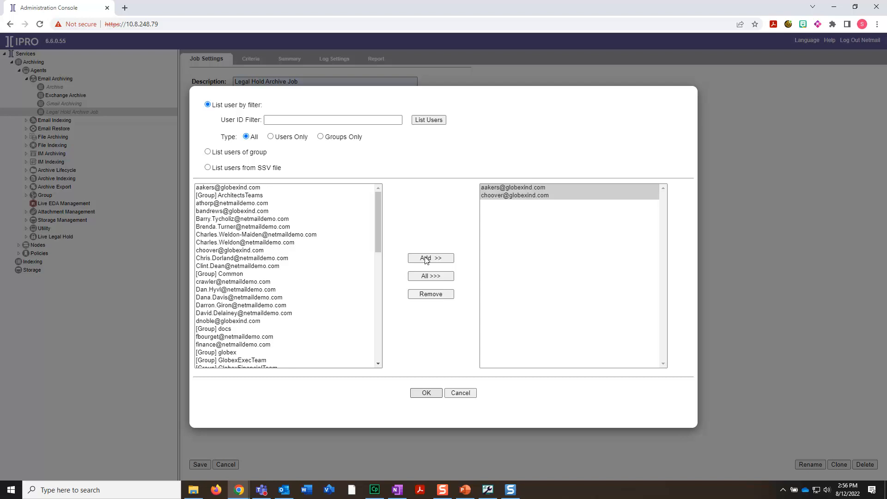
pyautogui.click(425, 393)
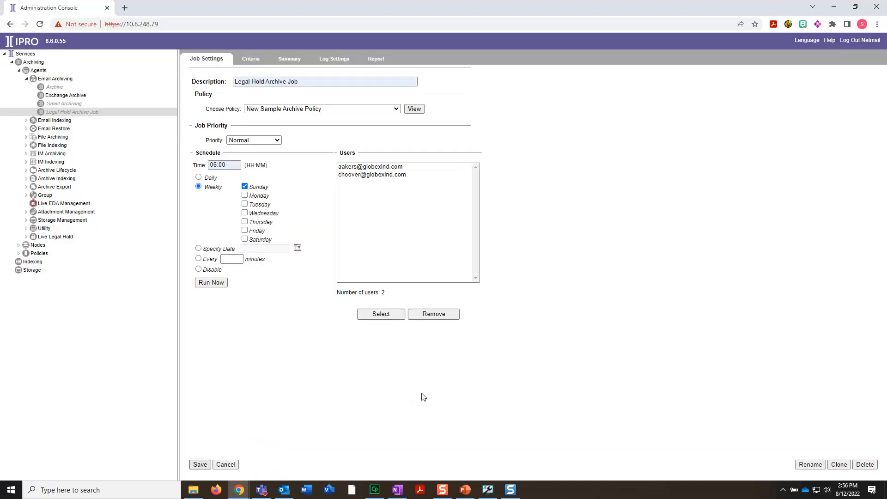
pyautogui.click(200, 465)
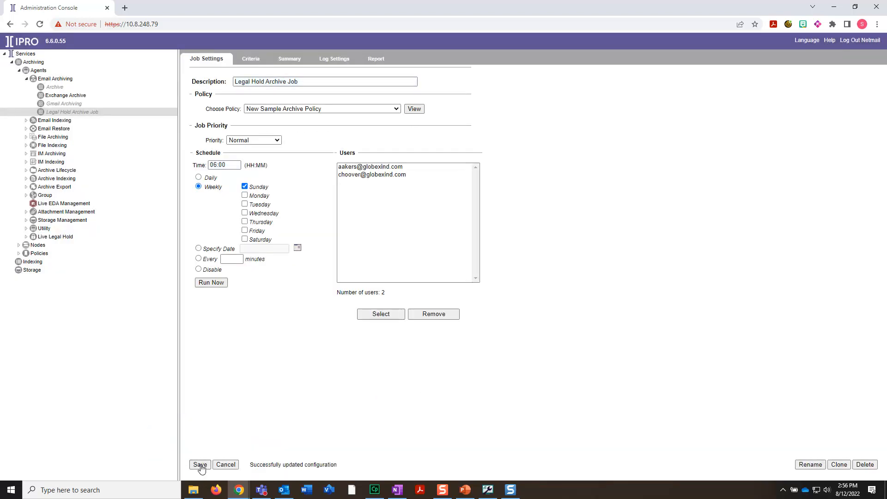
# - Review the job summary and save the log settings with detailed logging disabled and an end-of-job notification email attaching the Summary Log and Trace
pyautogui.click(289, 60)
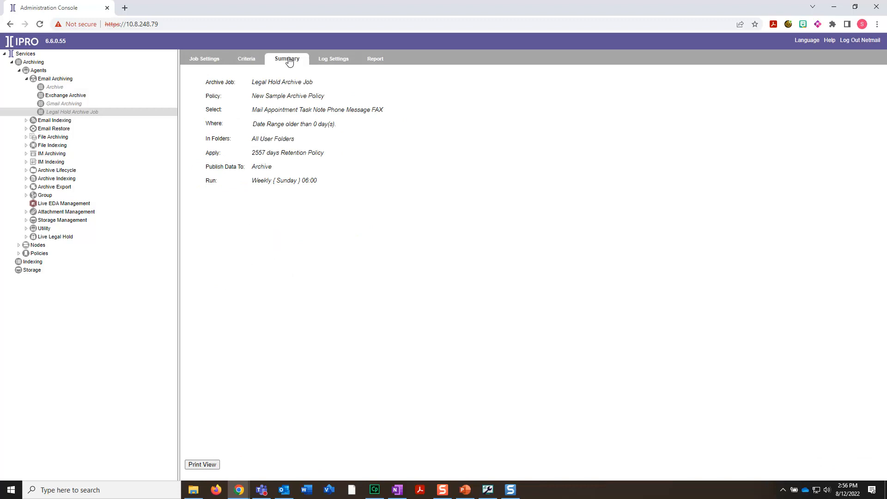
pyautogui.click(328, 61)
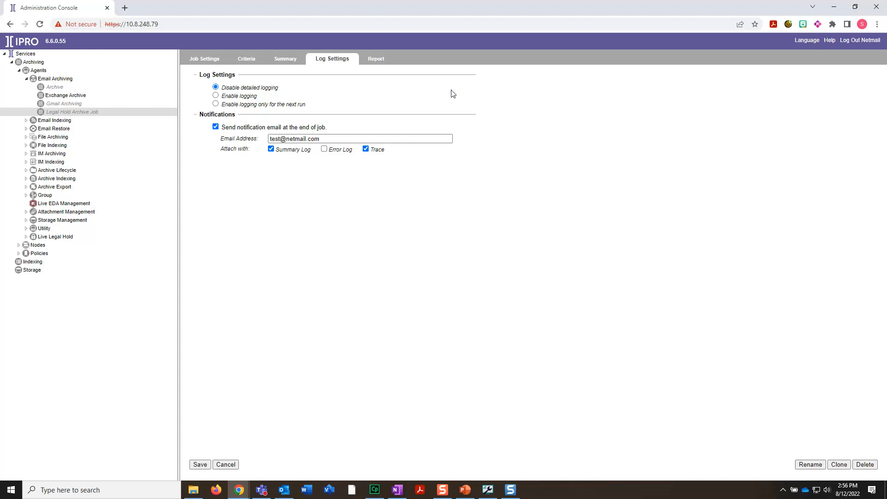
pyautogui.click(201, 464)
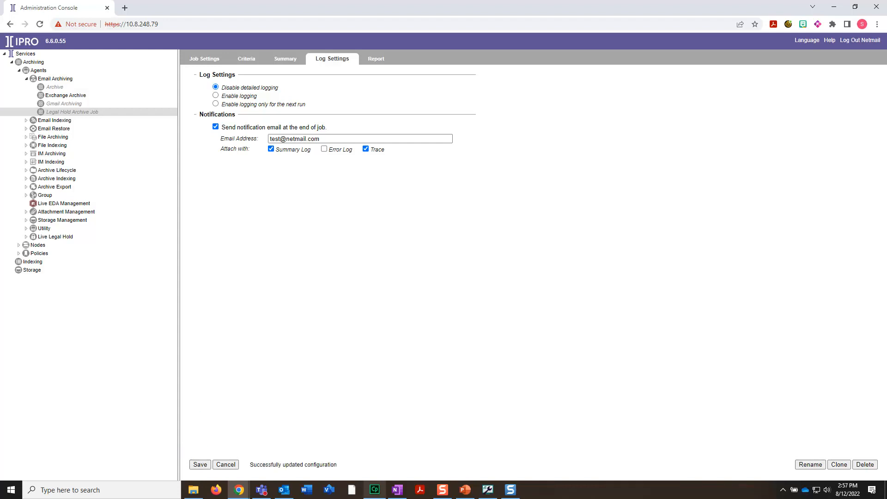